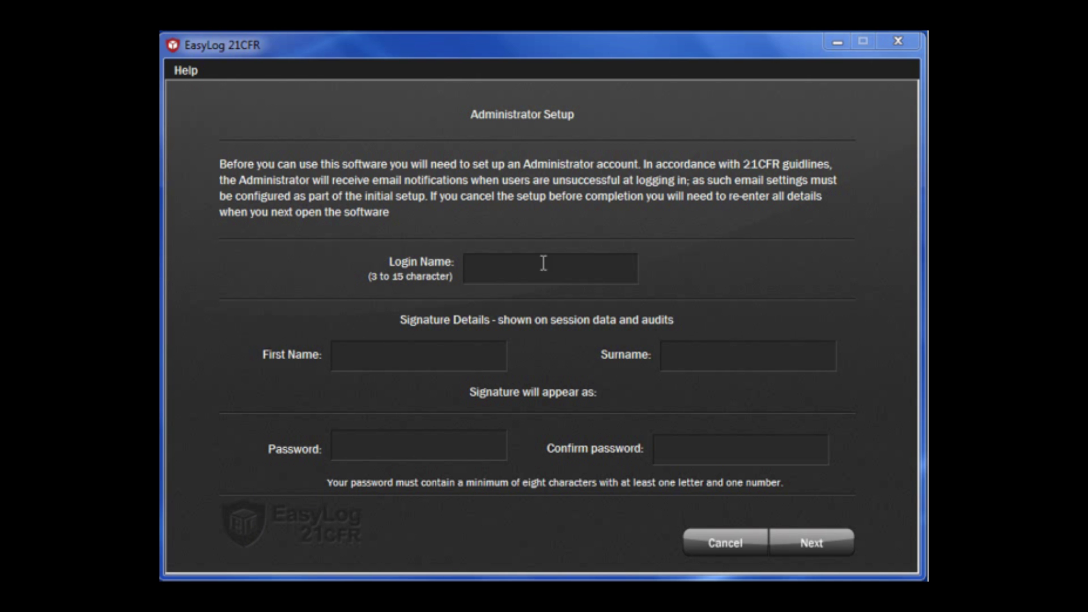
- Enter the administrator's login name, first name and surname
{"action": "left_click", "coordinate": [536, 271]}
{"action": "type", "text": "Nathalie"}
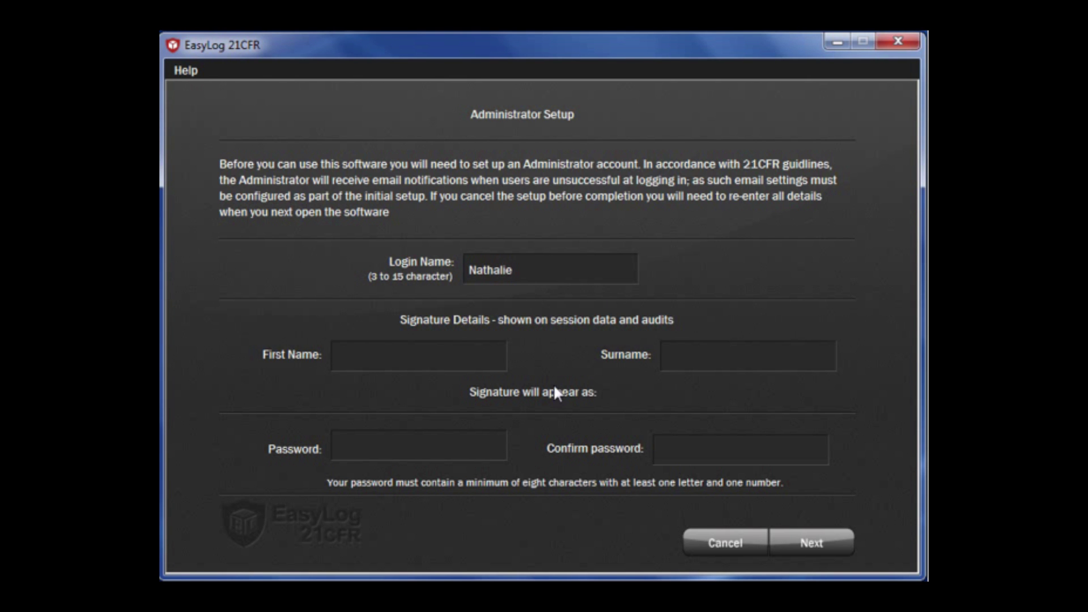
{"action": "left_click", "coordinate": [468, 352]}
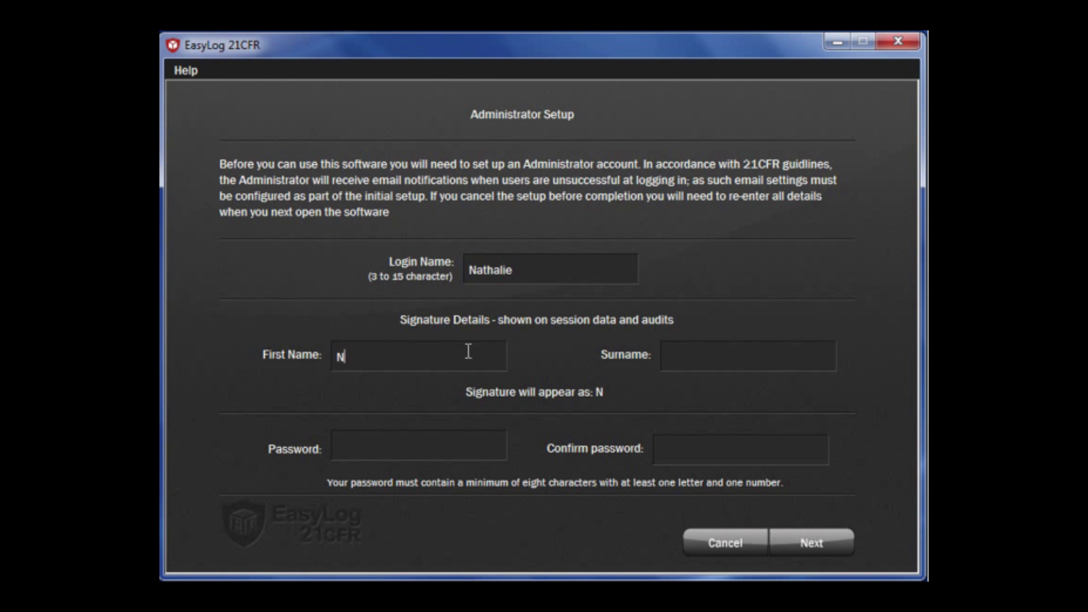
{"action": "left_click", "coordinate": [728, 353]}
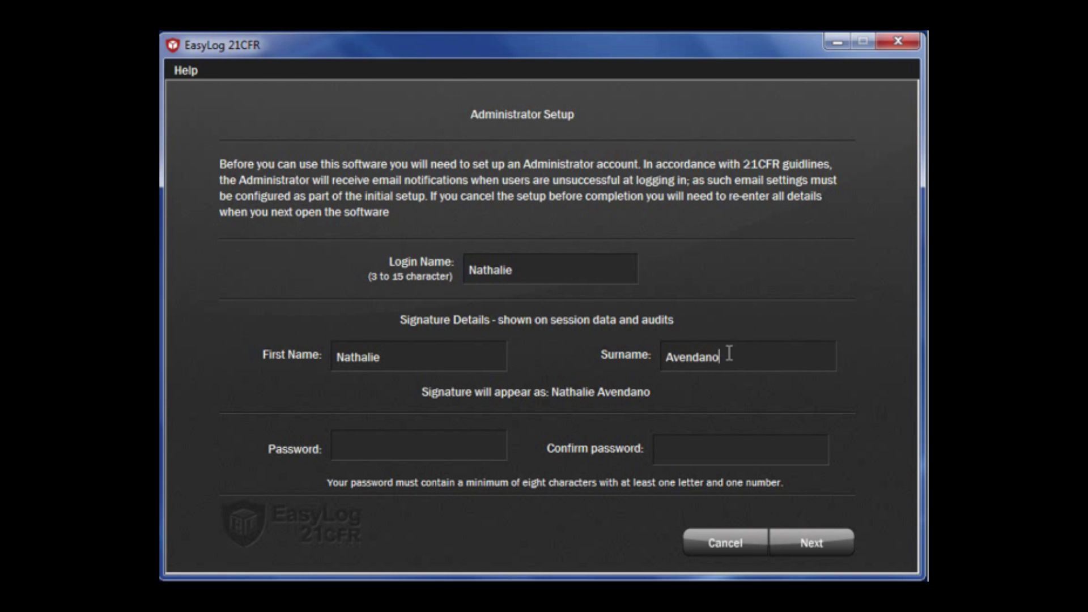
- Set and confirm the administrator password, then finish administrator setup
{"action": "key", "text": "Tab"}
{"action": "type", "text": "**********"}
{"action": "key", "text": "Tab"}
{"action": "type", "text": "**********"}
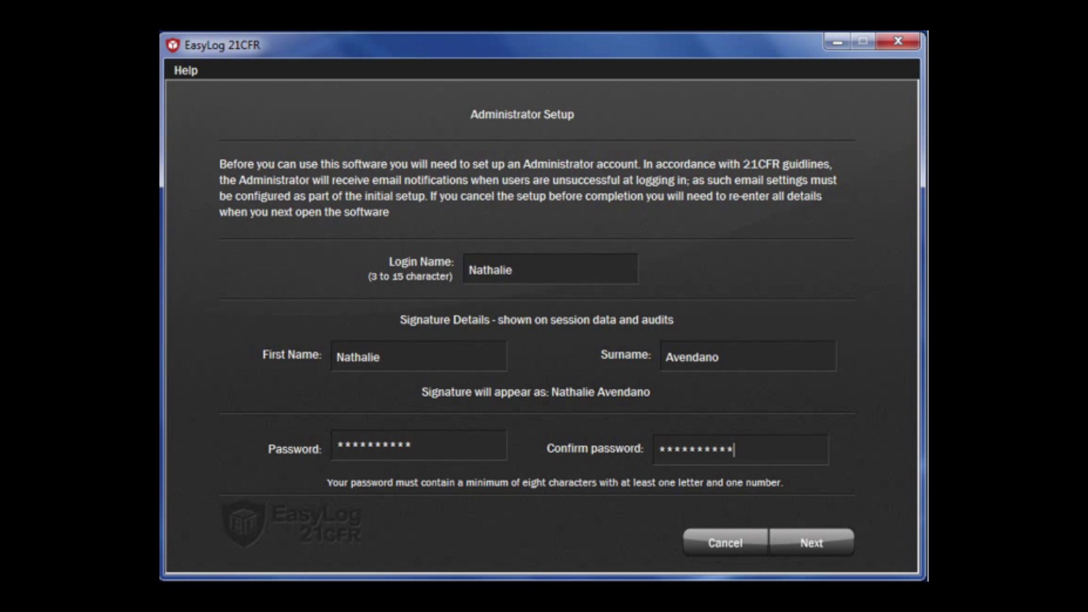
{"action": "left_click", "coordinate": [816, 541]}
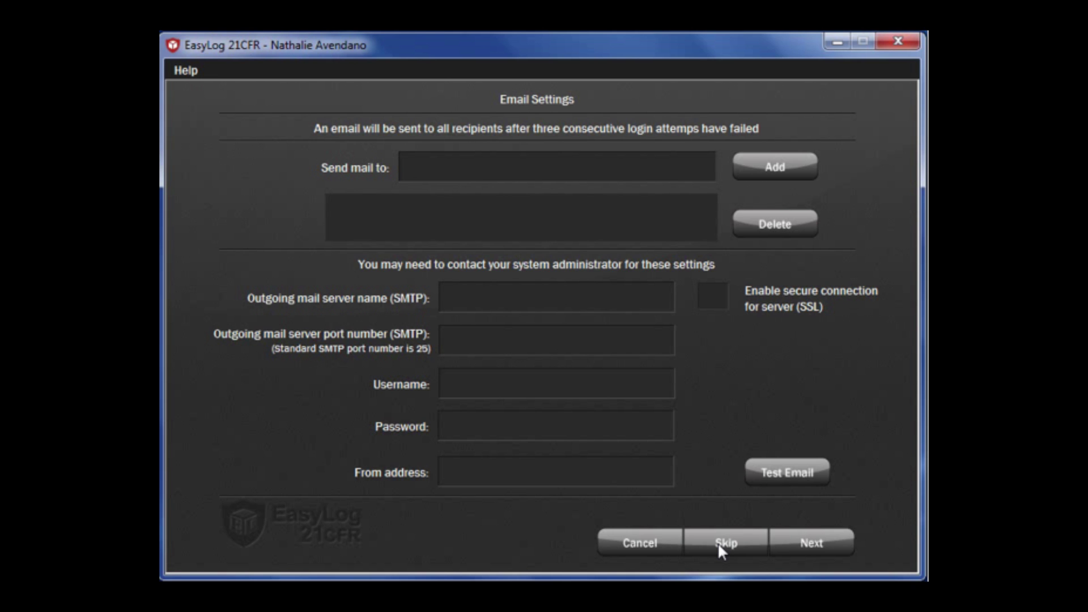
- Skip the email notification settings without entering a mail server
{"action": "left_click", "coordinate": [718, 542]}
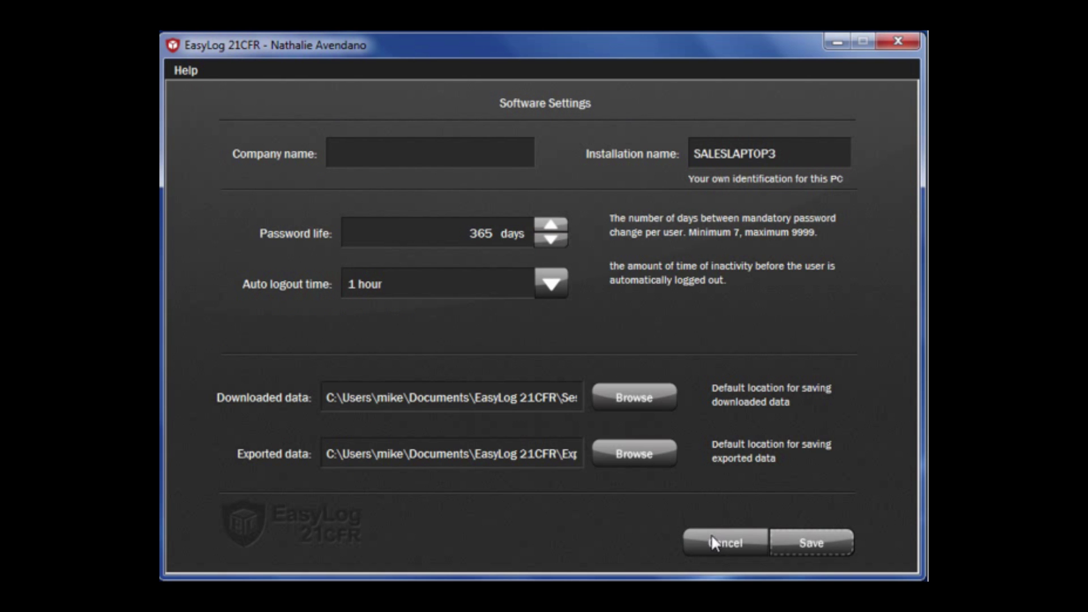
- Enter 'Lascar Electronics' as the company name and save the software settings
{"action": "left_click", "coordinate": [402, 151]}
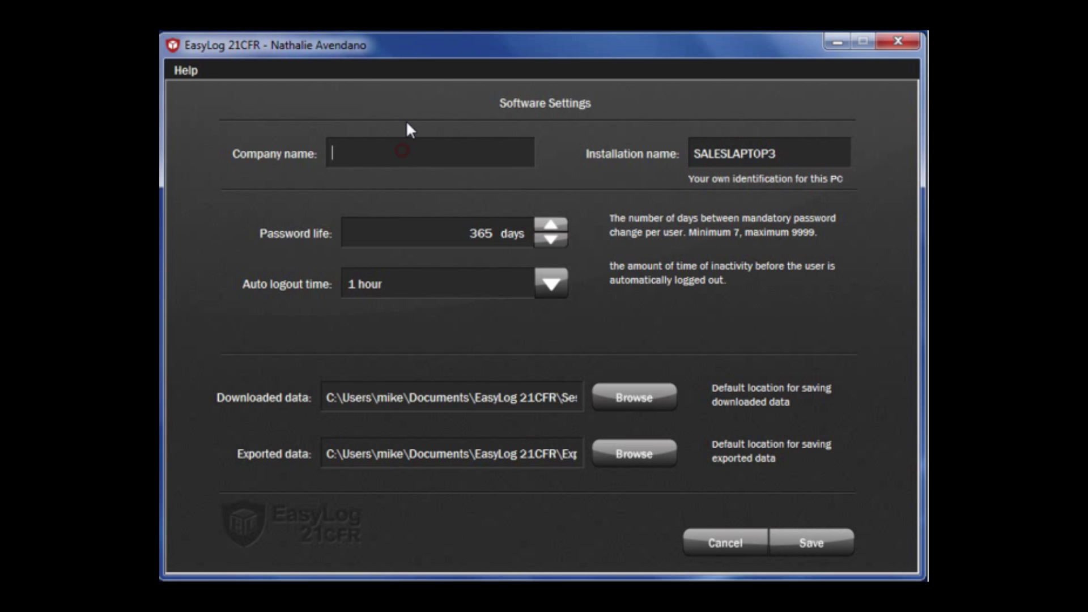
{"action": "type", "text": "Lascar "}
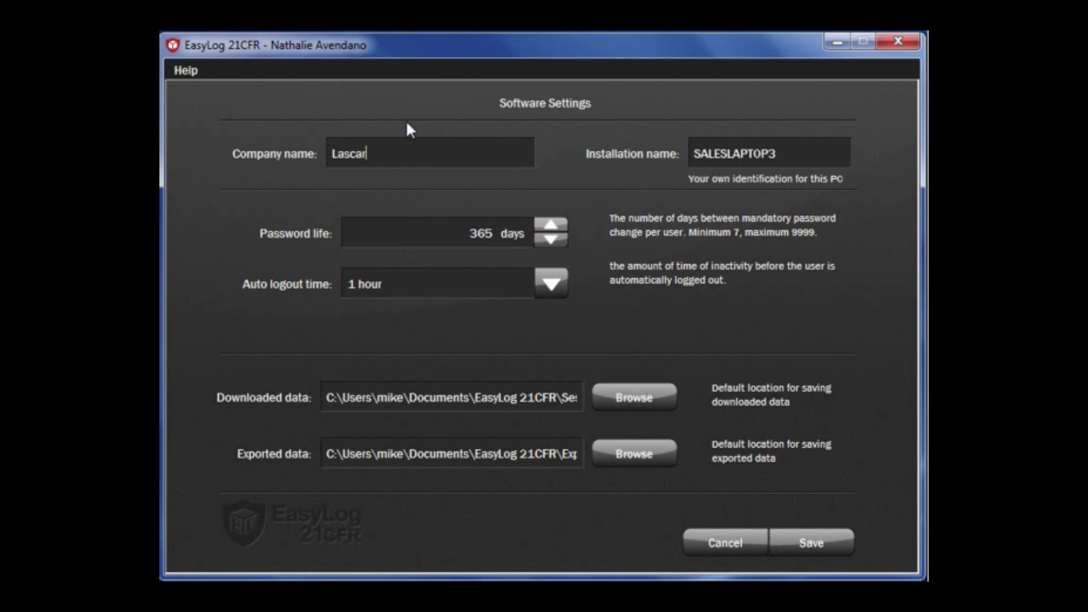
{"action": "type", "text": "Electronics"}
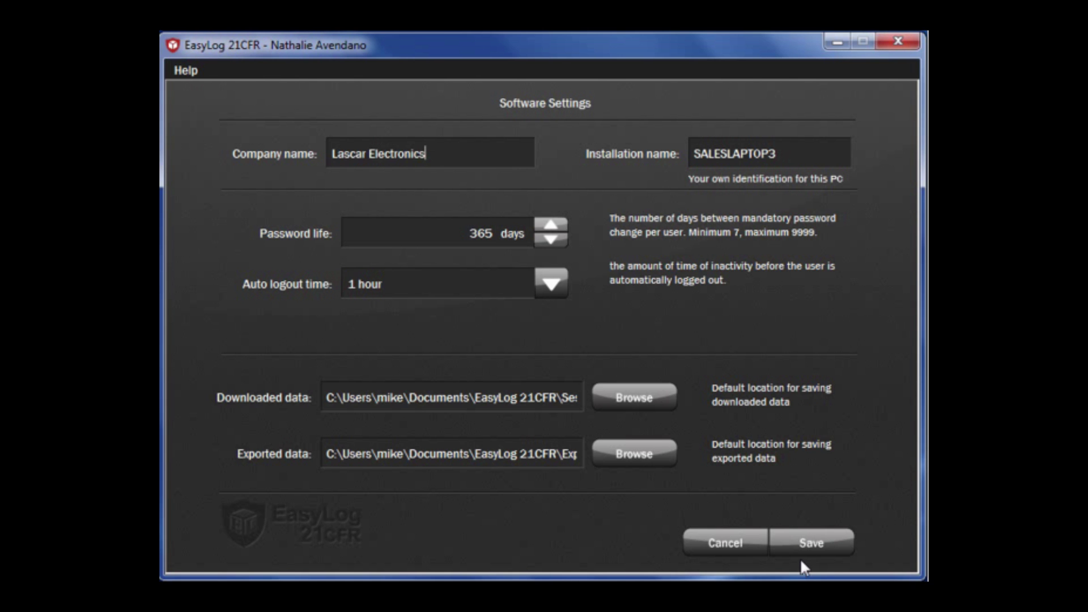
{"action": "left_click", "coordinate": [804, 543]}
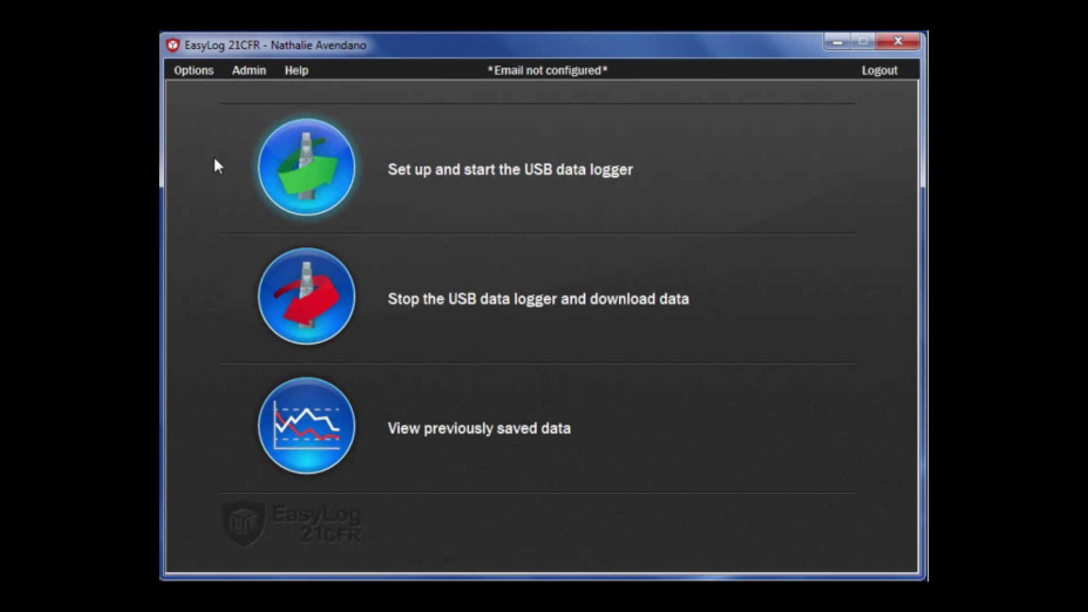
- Review the unconfigured email settings, cancel without changes, and bring up the Admin menu
{"action": "left_click", "coordinate": [598, 72]}
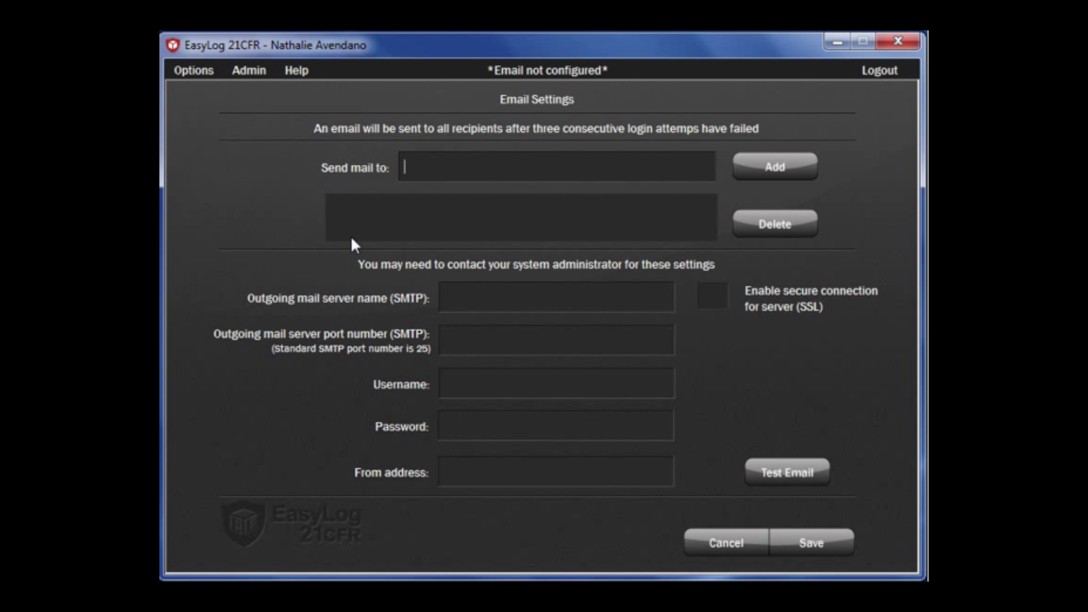
{"action": "left_click", "coordinate": [722, 546]}
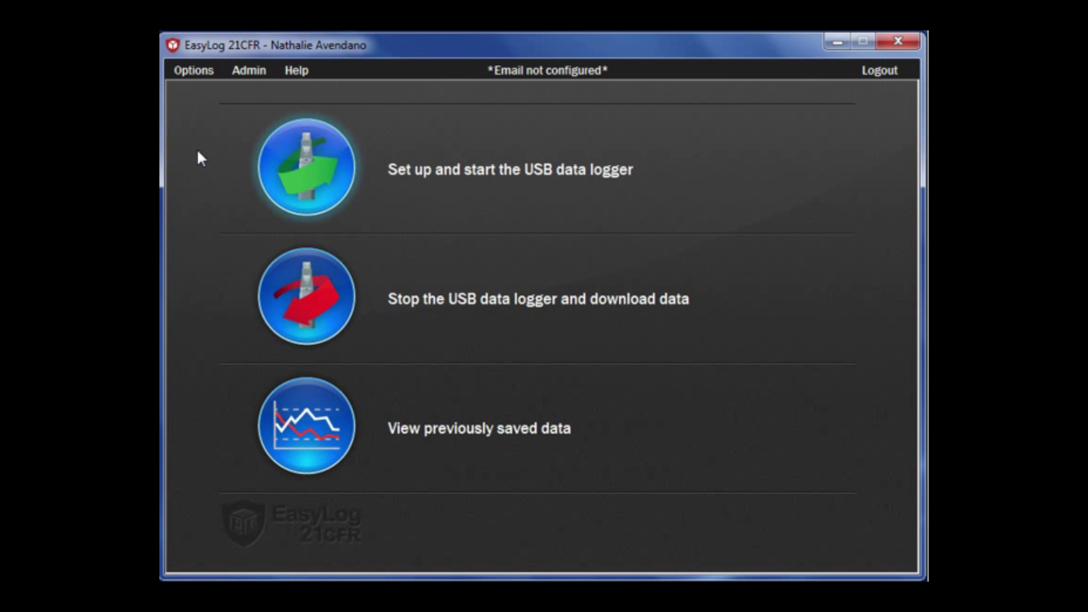
{"action": "left_click", "coordinate": [239, 72]}
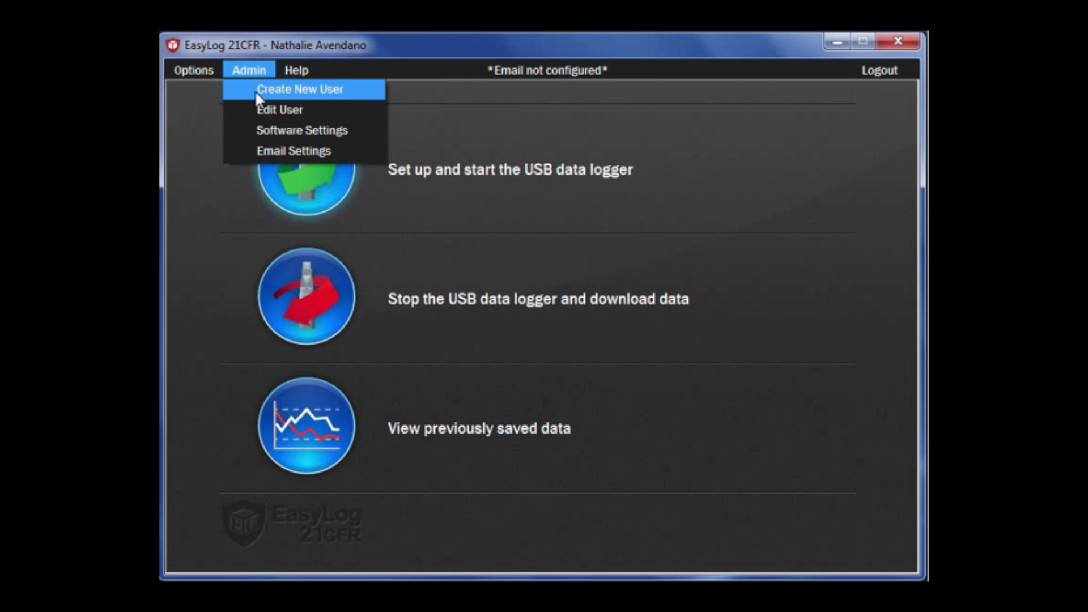
- Start a new user and enter their login name, first name and surname
{"action": "left_click", "coordinate": [256, 94]}
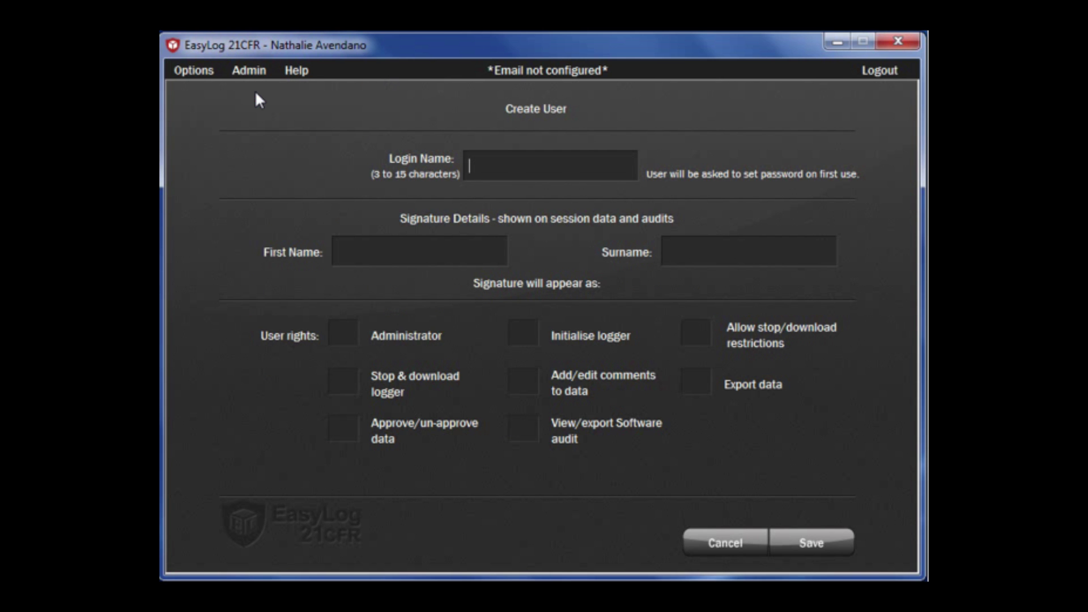
{"action": "type", "text": "Richard"}
{"action": "left_click", "coordinate": [373, 251]}
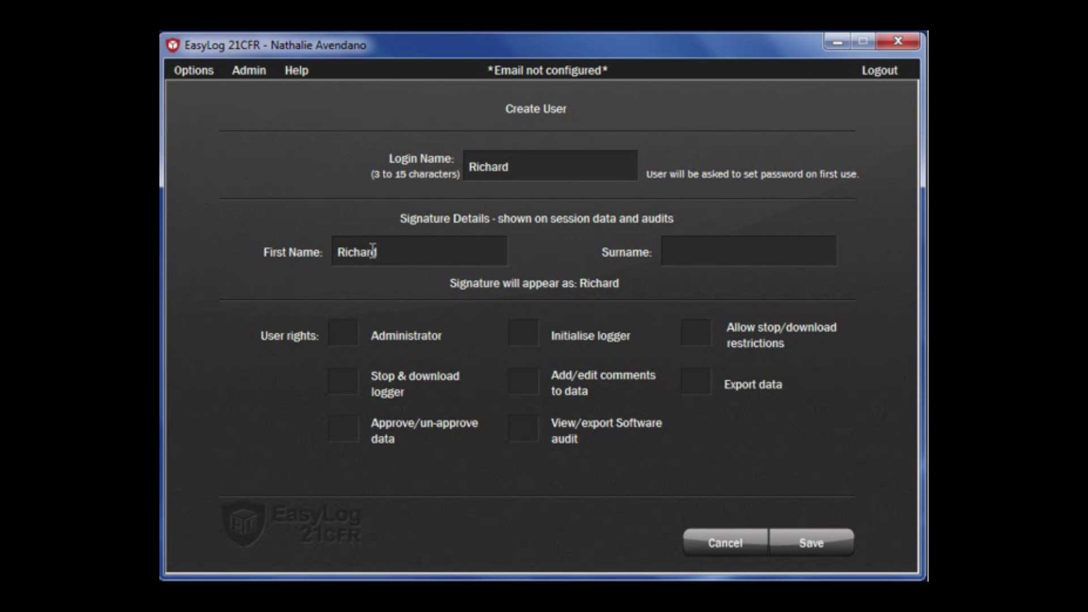
{"action": "key", "text": "Tab"}
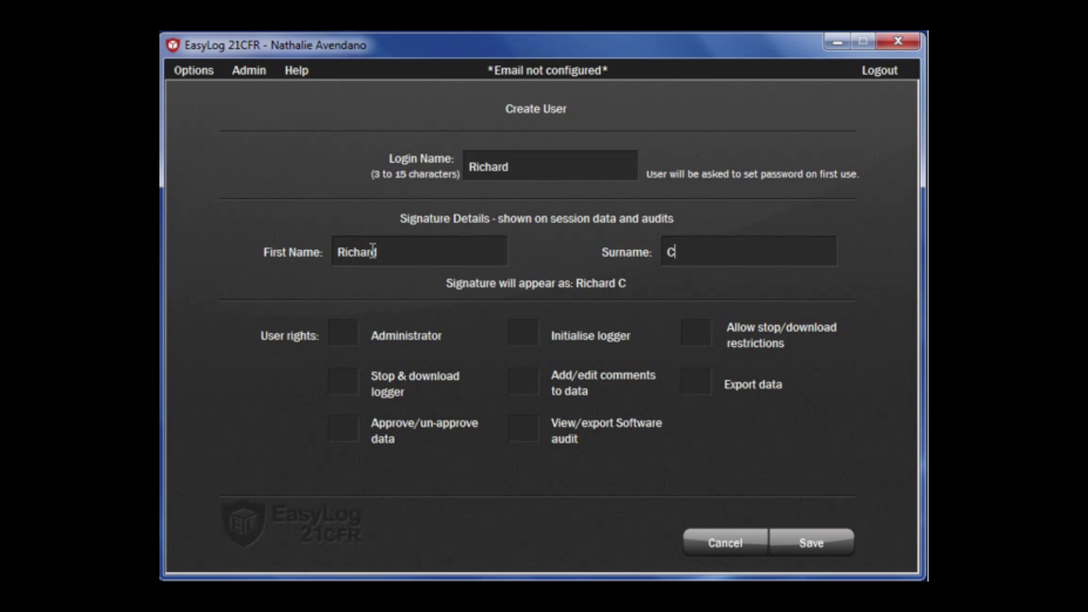
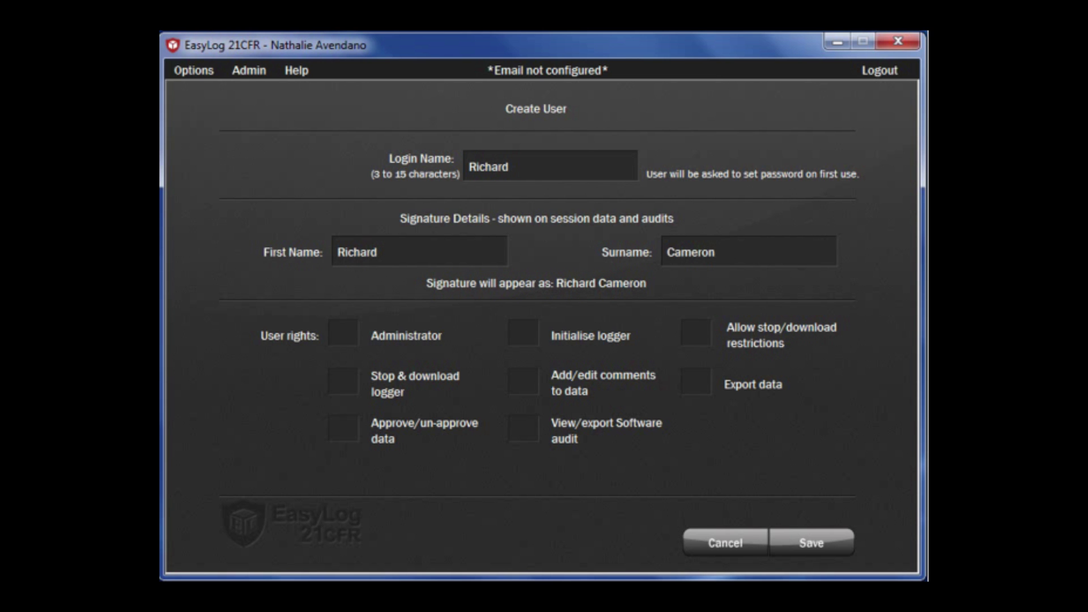
- Grant Stop & download, Approve data, Add comments and View software audit rights, then save
{"action": "left_click", "coordinate": [343, 381]}
{"action": "left_click", "coordinate": [343, 427]}
{"action": "left_click", "coordinate": [532, 431]}
{"action": "left_click", "coordinate": [529, 391]}
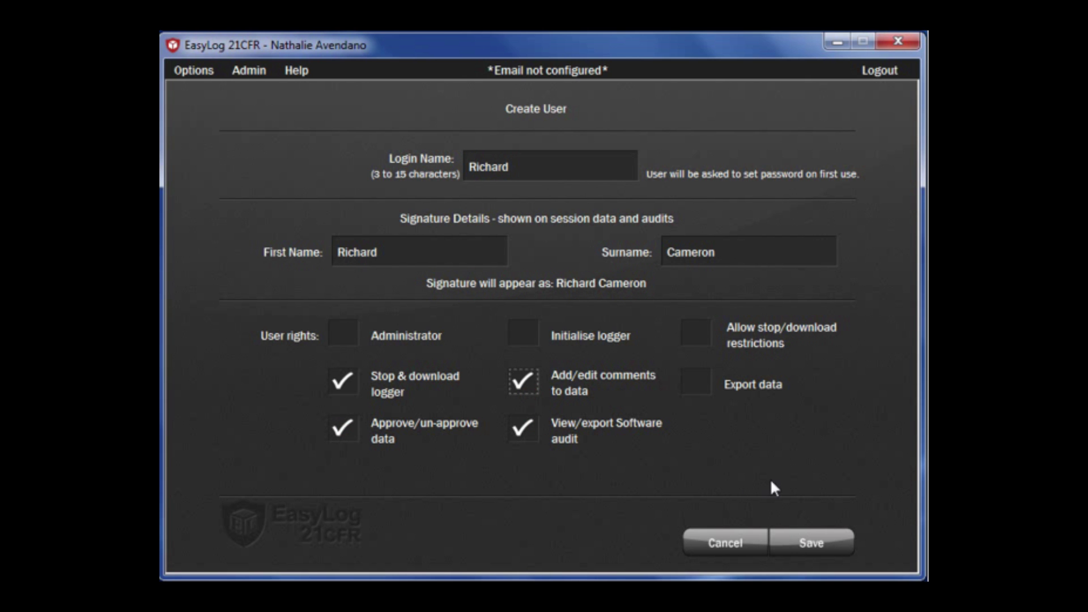
{"action": "left_click", "coordinate": [804, 541]}
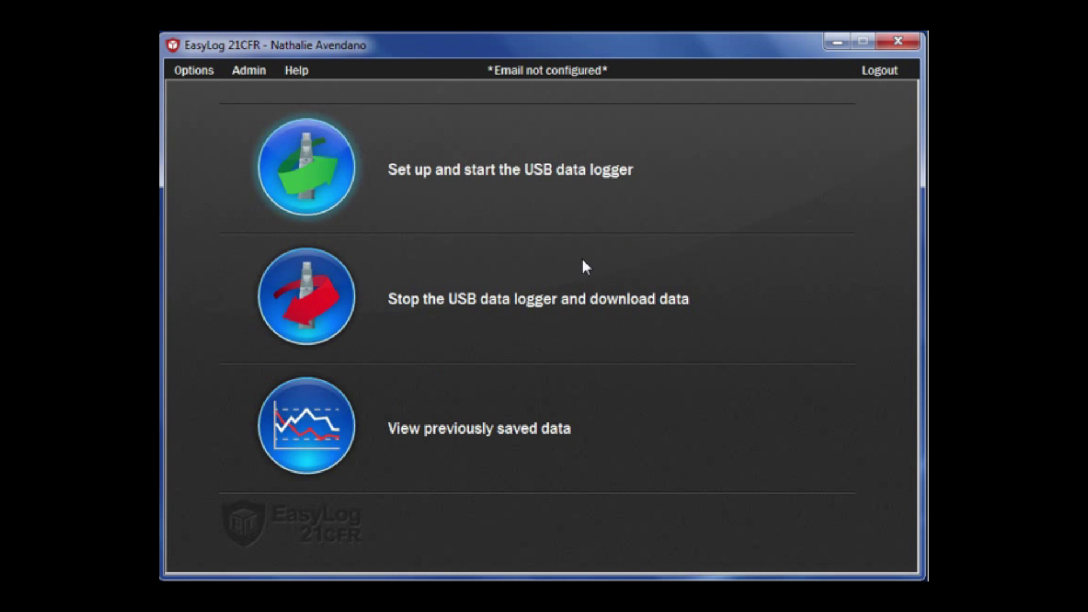
- Edit the new user to add Export data, stop/download restrictions and Initialise logger rights
{"action": "left_click", "coordinate": [248, 71]}
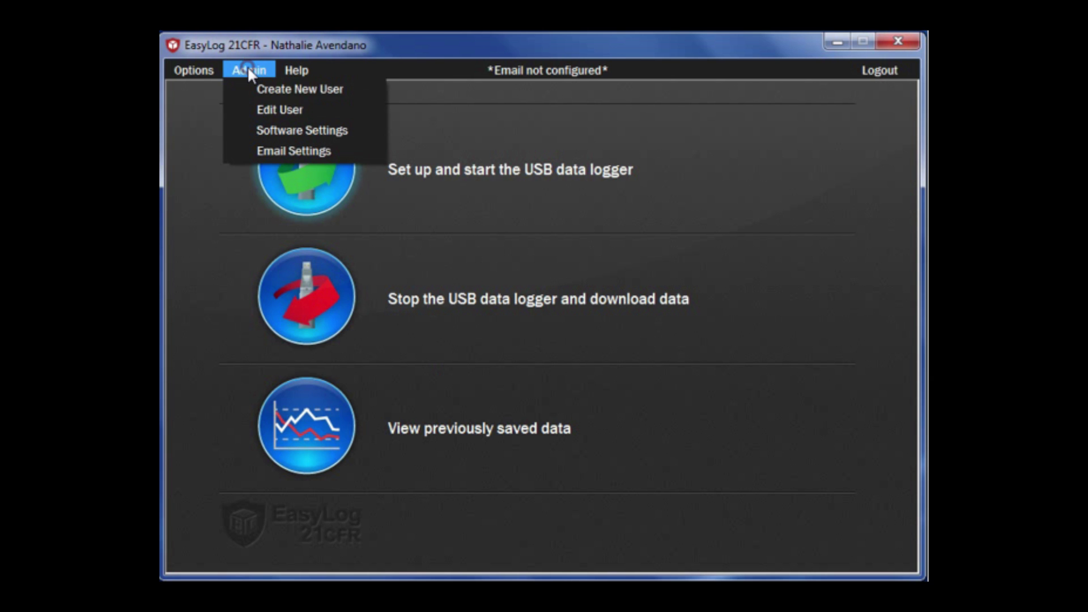
{"action": "left_click", "coordinate": [267, 111]}
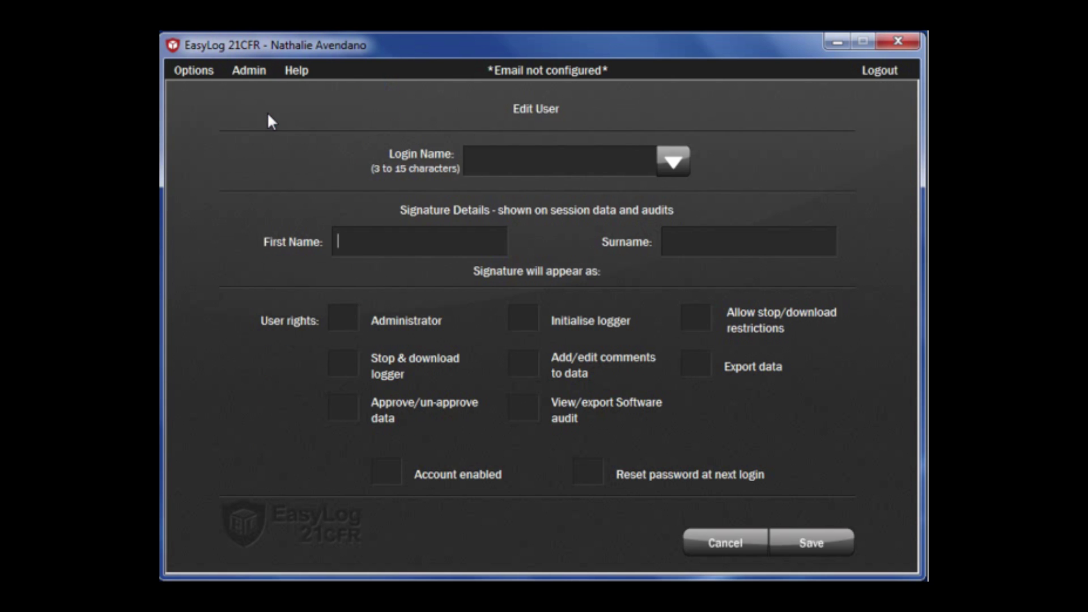
{"action": "left_click", "coordinate": [673, 161]}
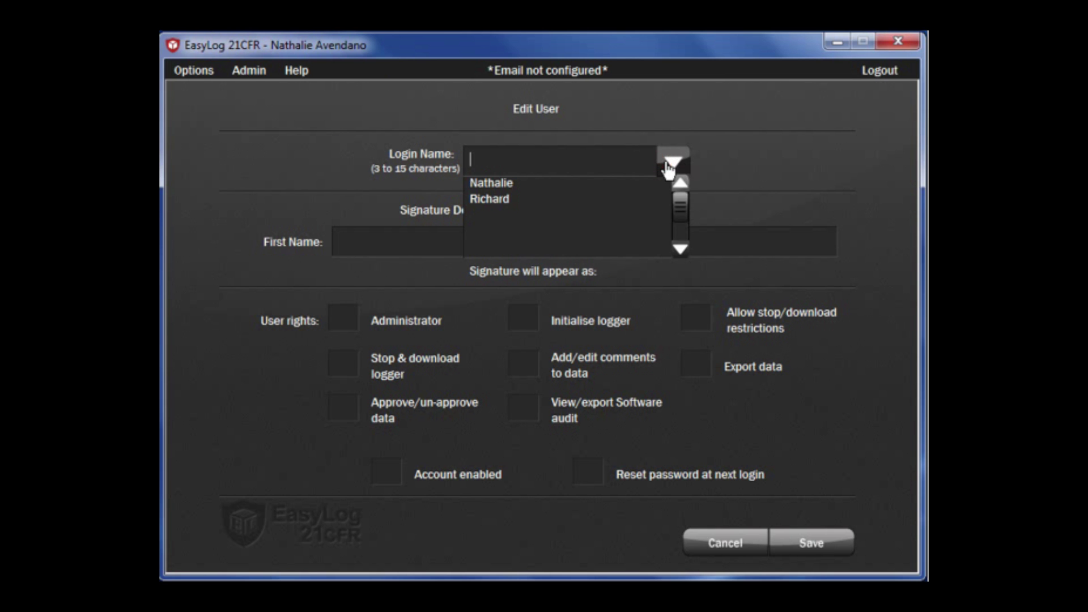
{"action": "left_click", "coordinate": [483, 199]}
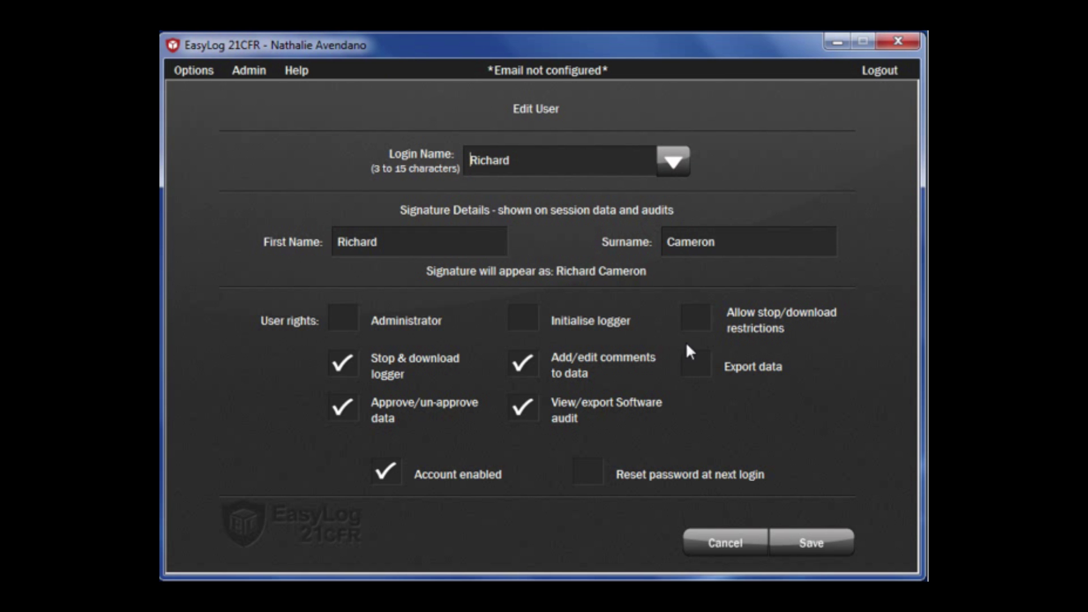
{"action": "left_click", "coordinate": [698, 363]}
{"action": "left_click", "coordinate": [695, 324]}
{"action": "left_click", "coordinate": [523, 321]}
{"action": "left_click", "coordinate": [817, 546]}
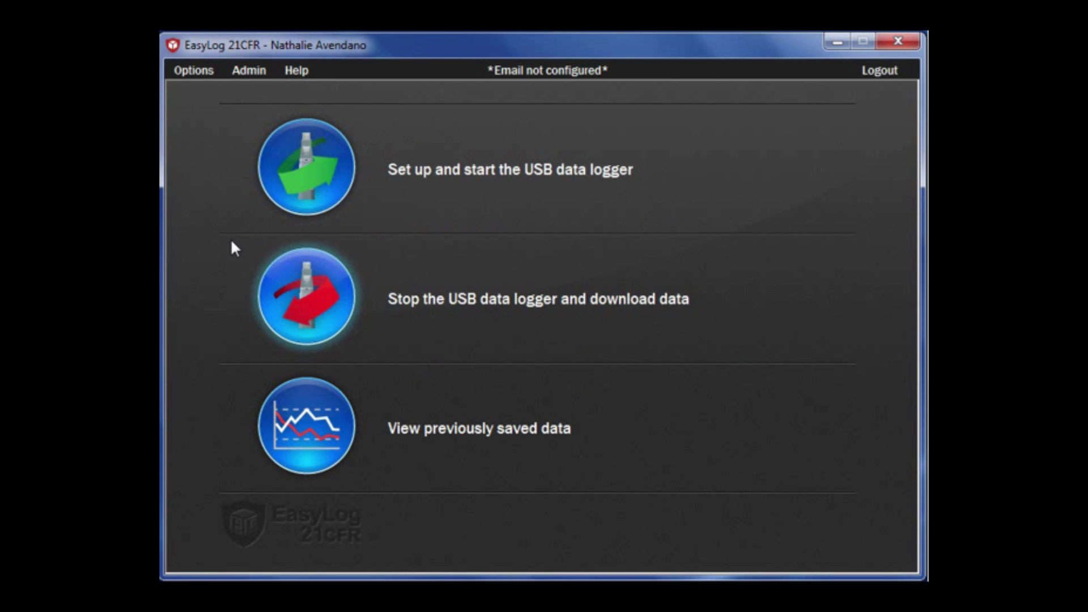
- Revisit Software Settings, keep password life at 365 days, and save
{"action": "left_click", "coordinate": [248, 72]}
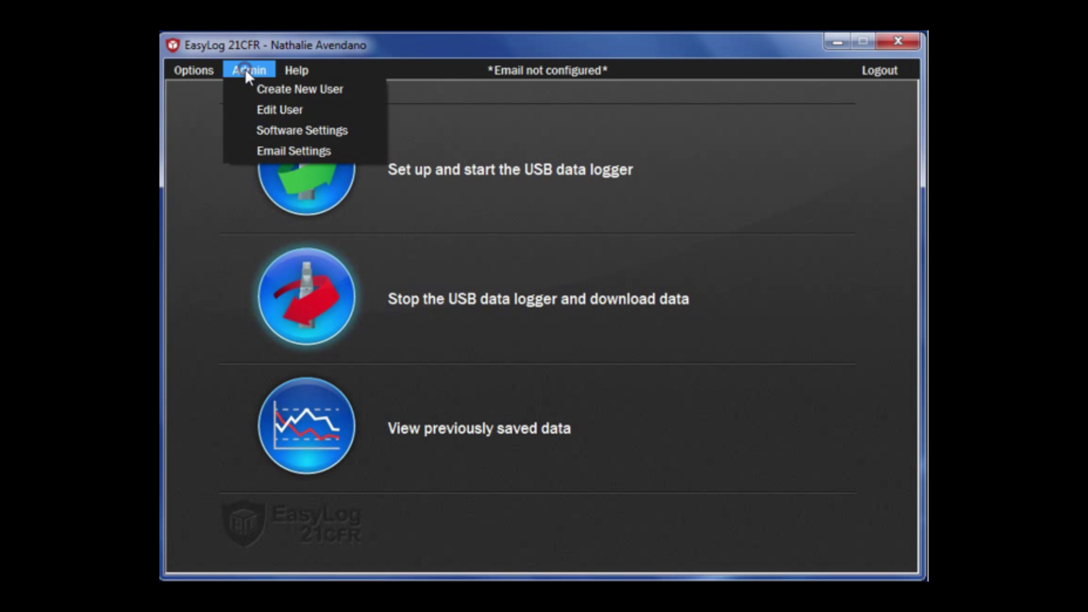
{"action": "left_click", "coordinate": [282, 138]}
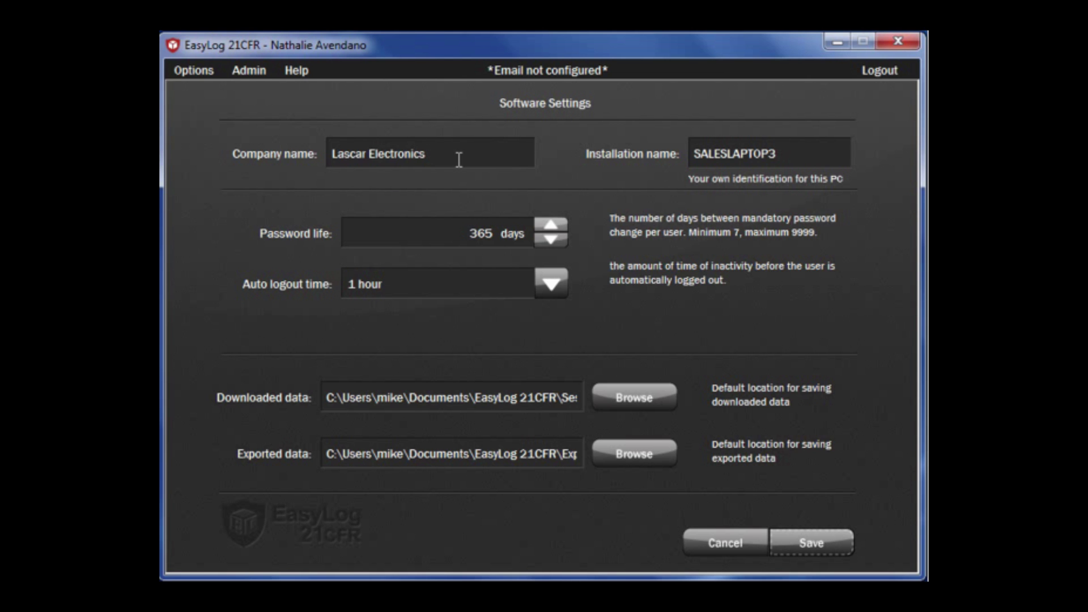
{"action": "left_click", "coordinate": [550, 226]}
{"action": "left_click", "coordinate": [556, 242]}
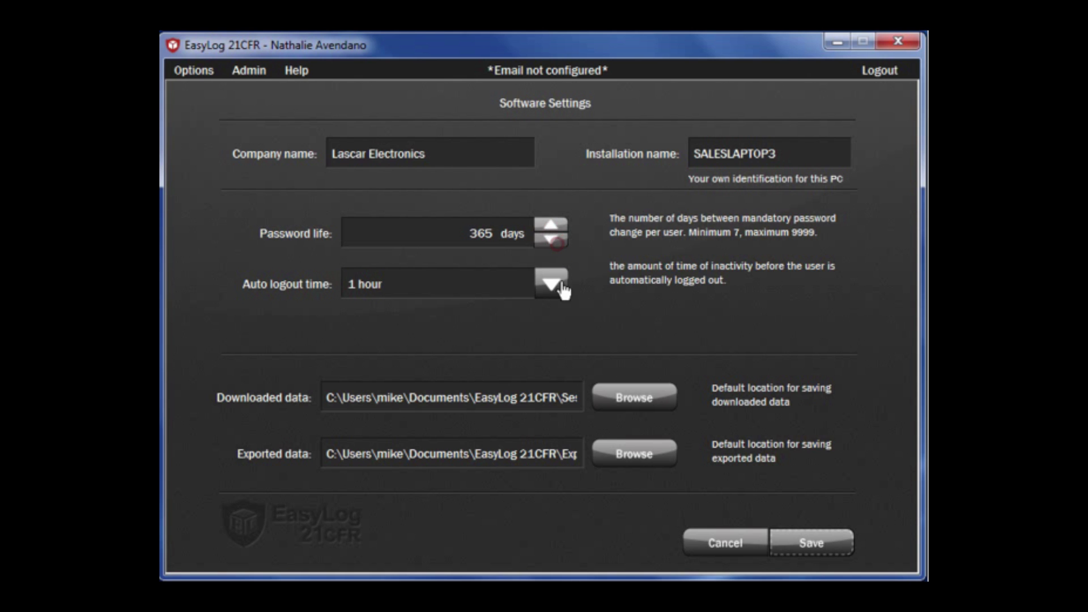
{"action": "left_click", "coordinate": [824, 543]}
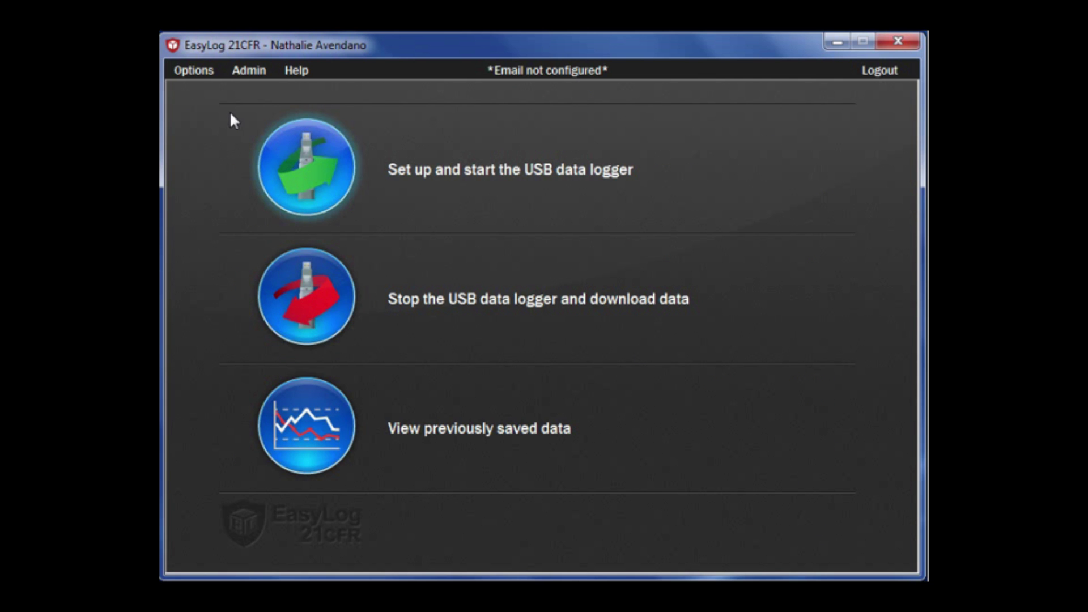
{"action": "left_click", "coordinate": [237, 67]}
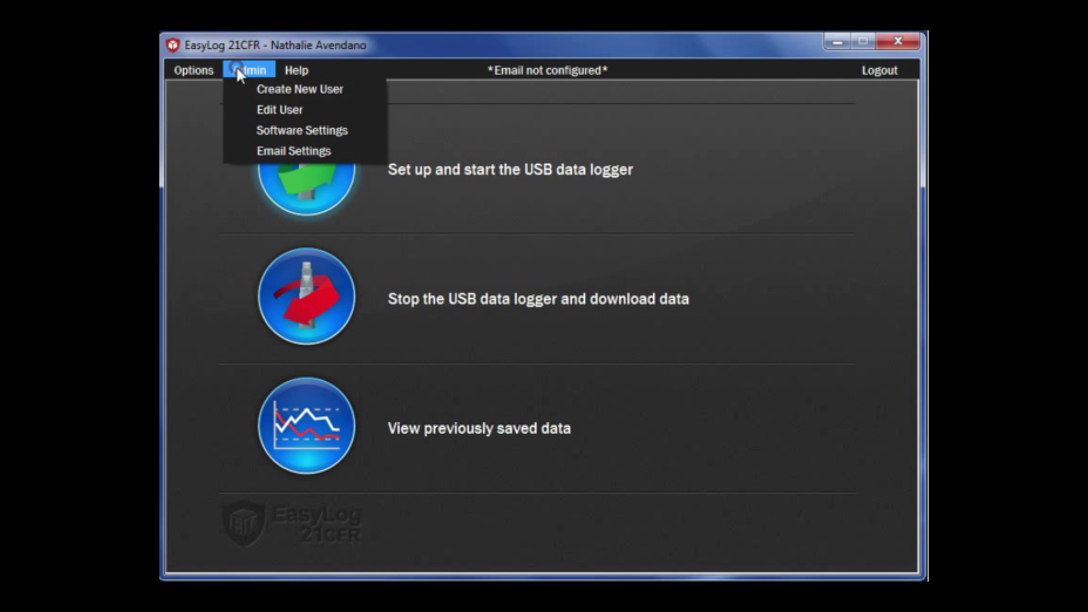
{"action": "left_click", "coordinate": [266, 152]}
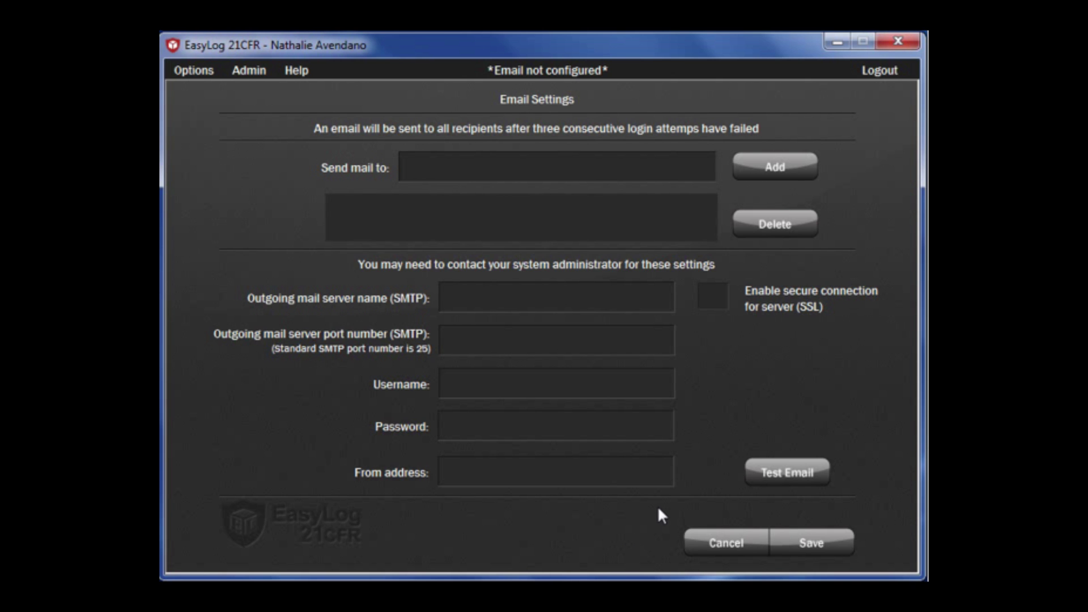
{"action": "left_click", "coordinate": [718, 540]}
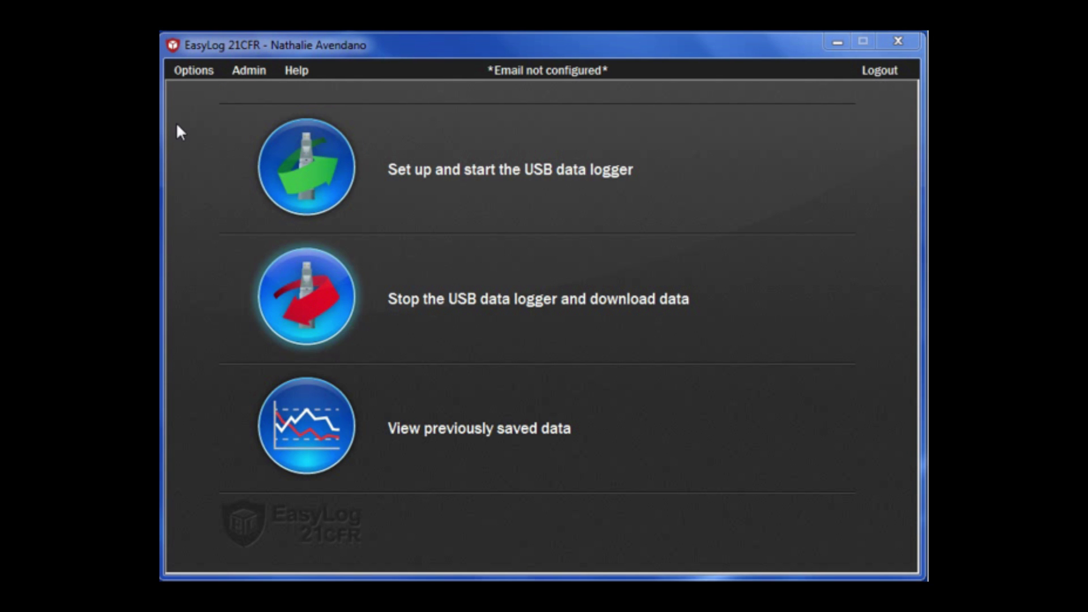
- Open the Software Audit viewer from the Options menu
{"action": "left_click", "coordinate": [194, 71]}
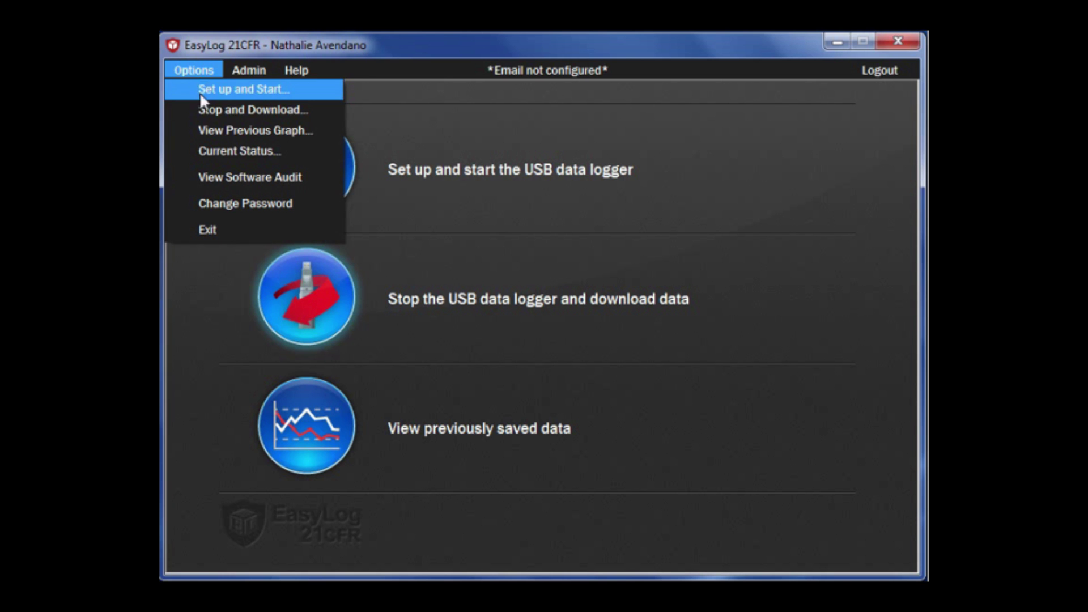
{"action": "left_click", "coordinate": [222, 182]}
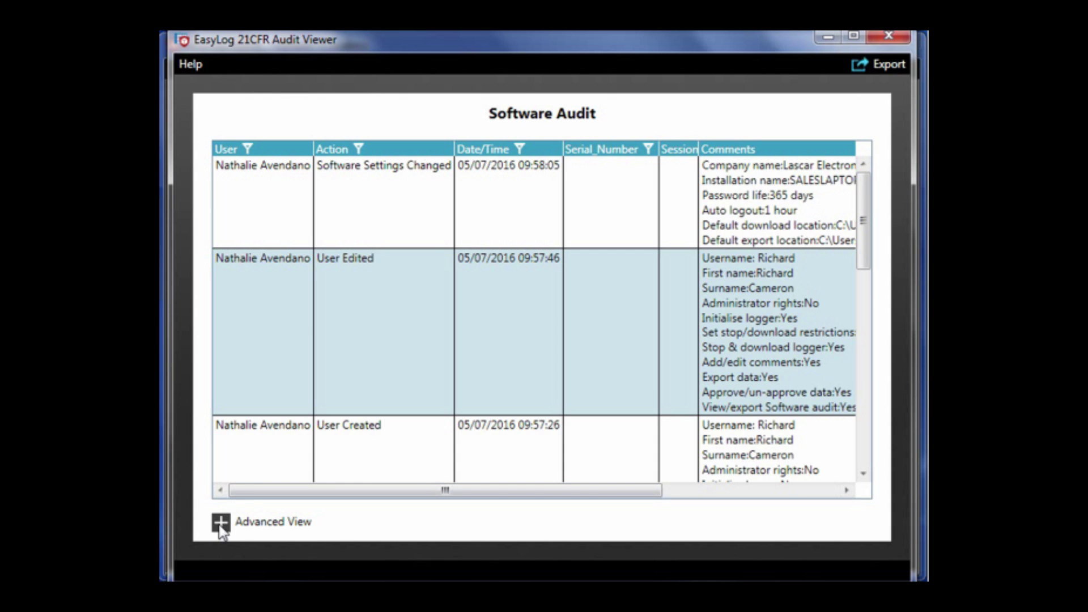
- Switch the audit table to Advanced View, inspect the GUID columns, and close the viewer
{"action": "left_click", "coordinate": [270, 525]}
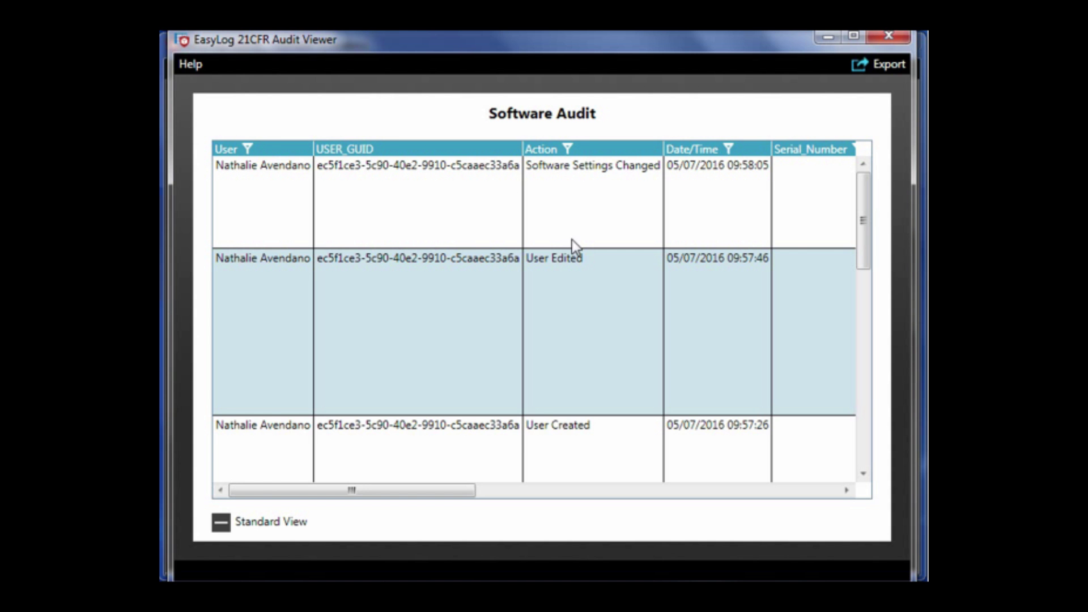
{"action": "left_click_drag", "start_coordinate": [420, 492], "coordinate": [780, 496]}
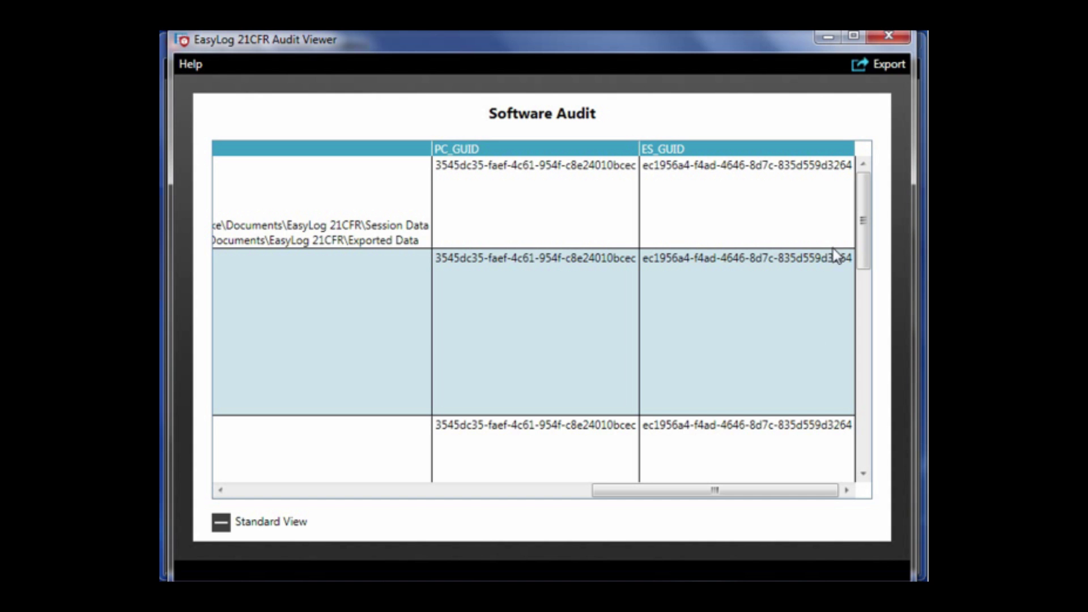
{"action": "left_click", "coordinate": [887, 36]}
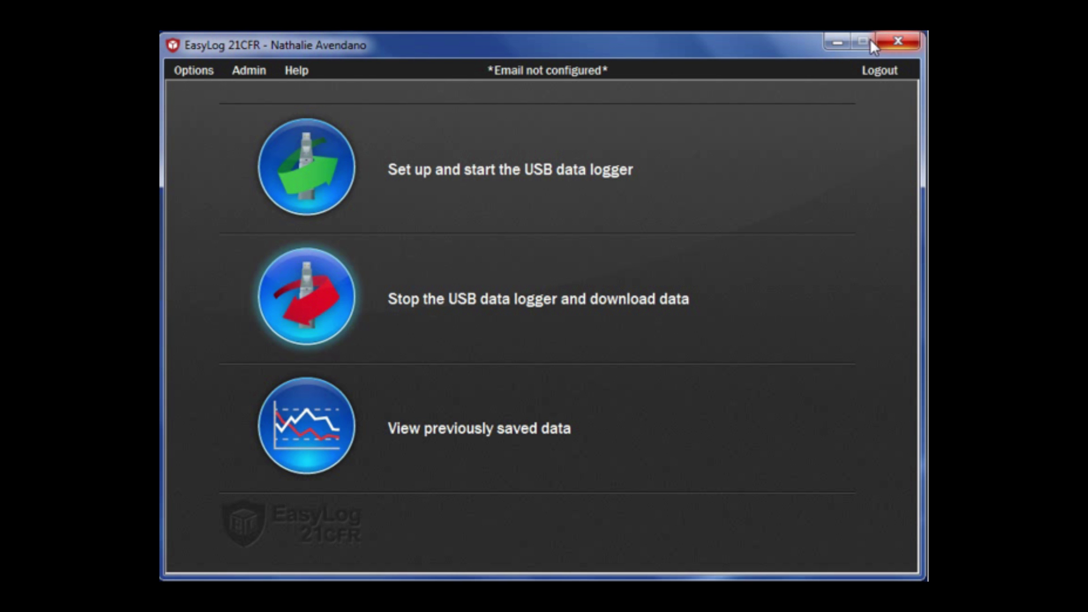